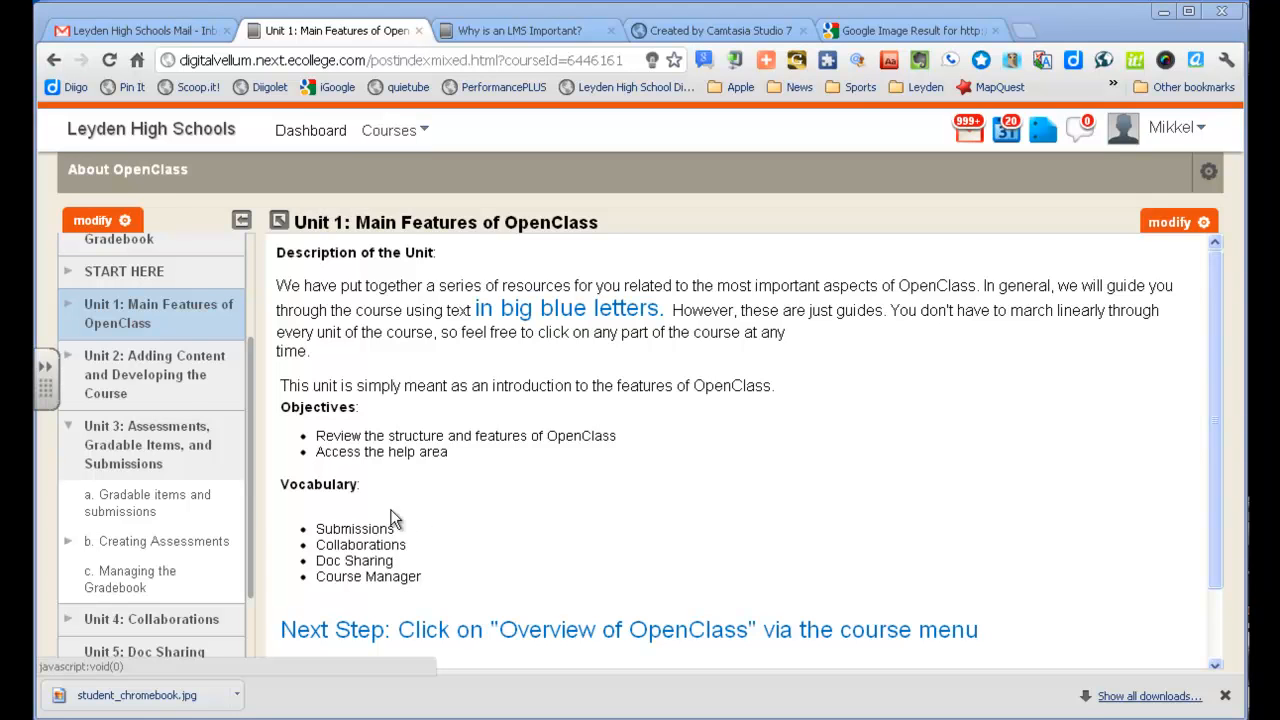
Start a new course menu item of type Assessment and name it "Sample Assessment"
{"action": "left_click", "coordinate": [124, 222]}
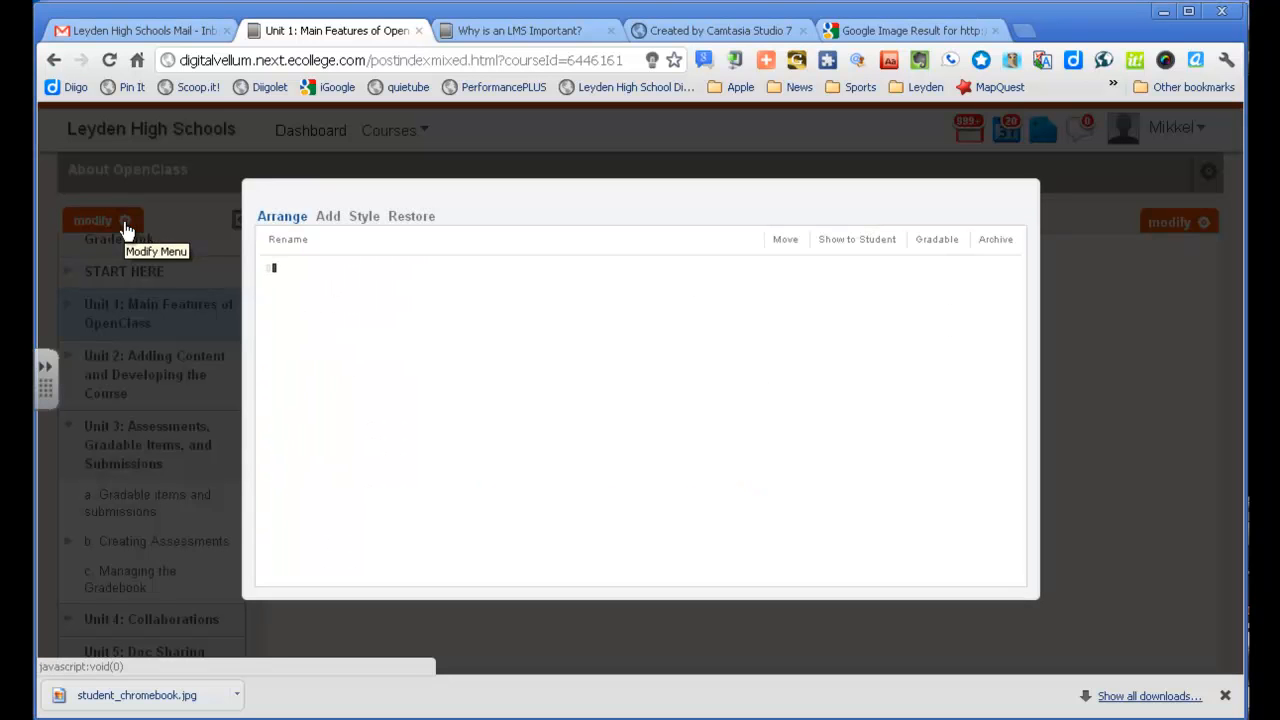
{"action": "left_click", "coordinate": [328, 218]}
{"action": "left_click", "coordinate": [468, 253]}
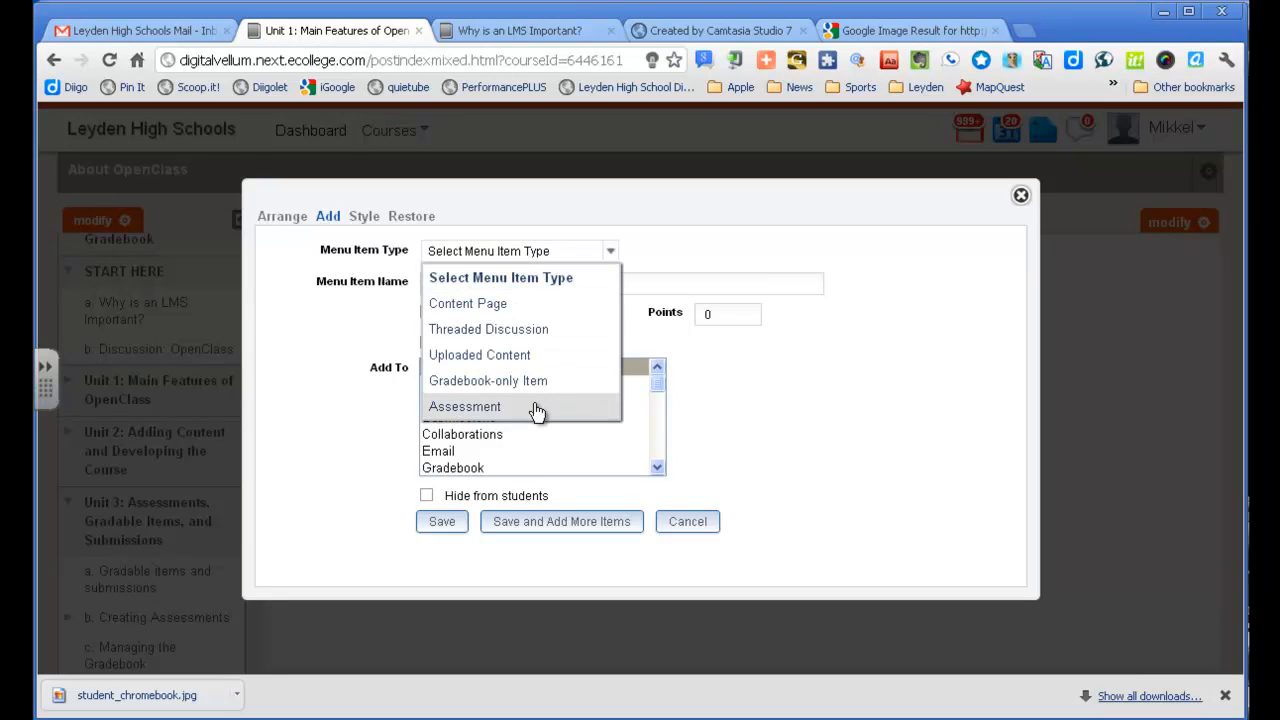
{"action": "left_click", "coordinate": [534, 406]}
{"action": "left_click", "coordinate": [497, 283]}
{"action": "type", "text": "Sam"}
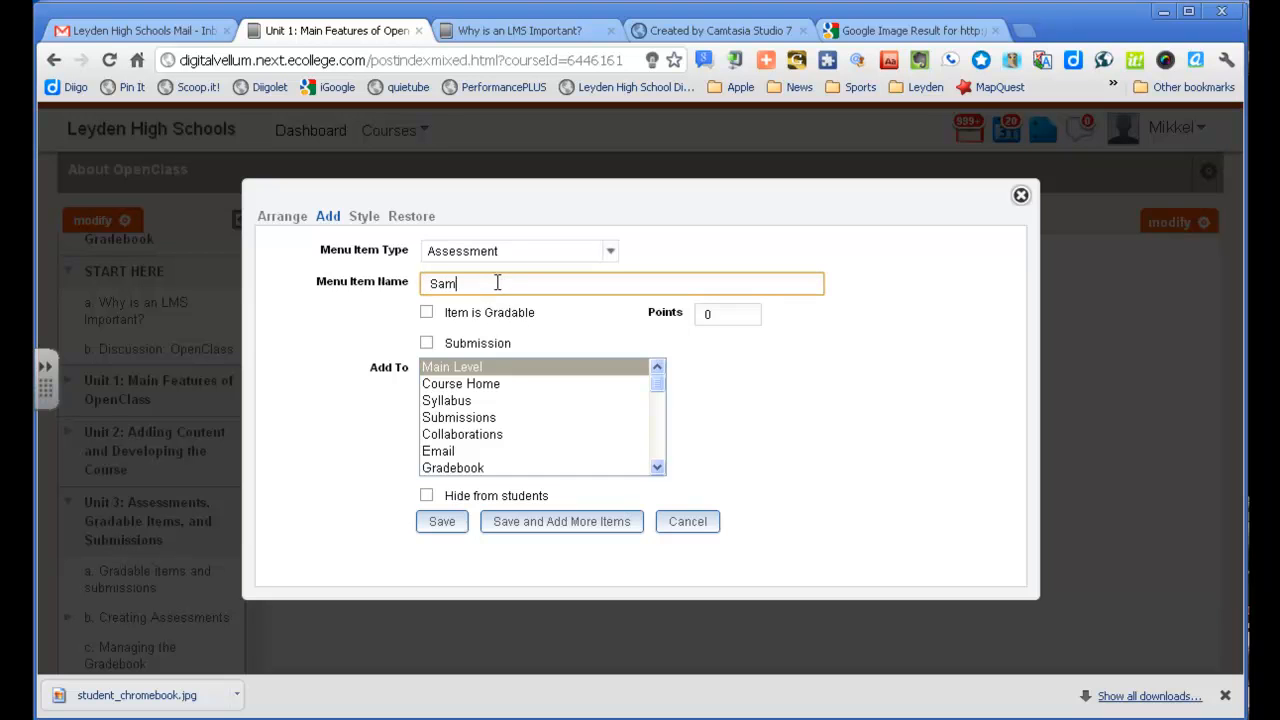
{"action": "type", "text": "ple Assessment"}
Make the new assessment gradable with 50 points and place it under Unit 3: Assessments, Gradable Items, and Submissions
{"action": "left_click", "coordinate": [427, 312]}
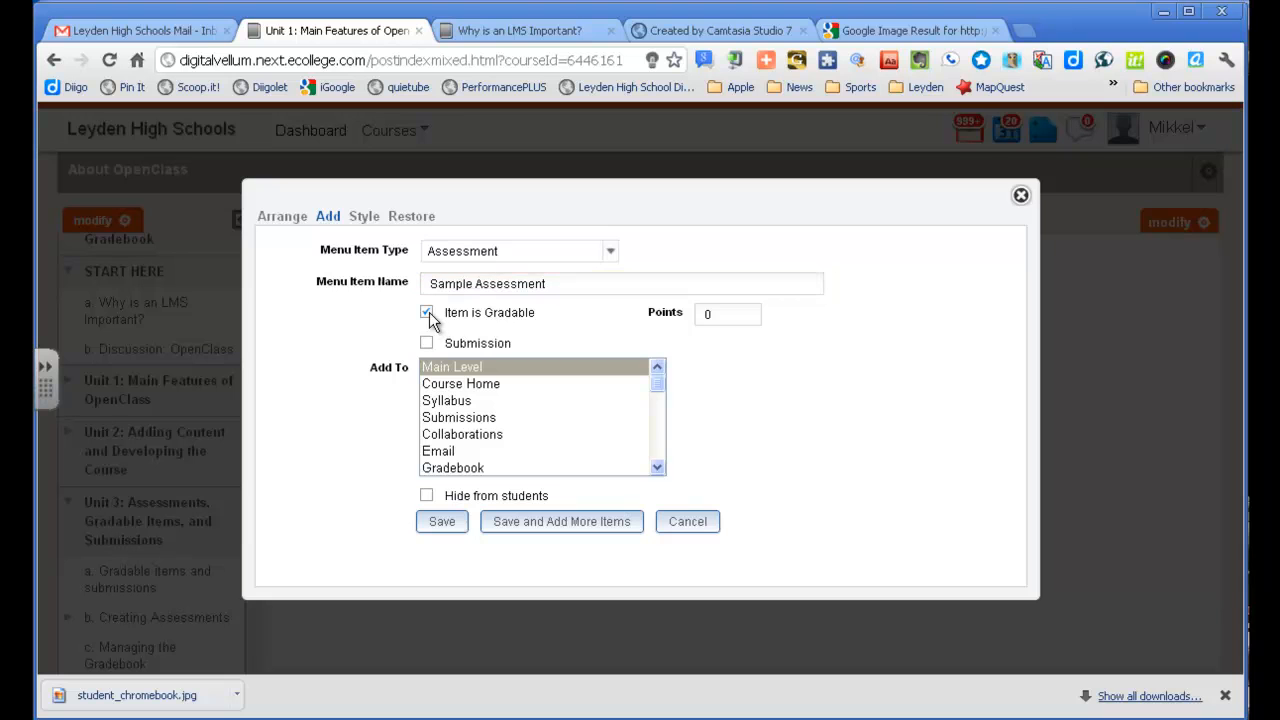
{"action": "left_click_drag", "start_coordinate": [714, 315], "coordinate": [697, 322]}
{"action": "left_click_drag", "start_coordinate": [657, 395], "coordinate": [651, 434]}
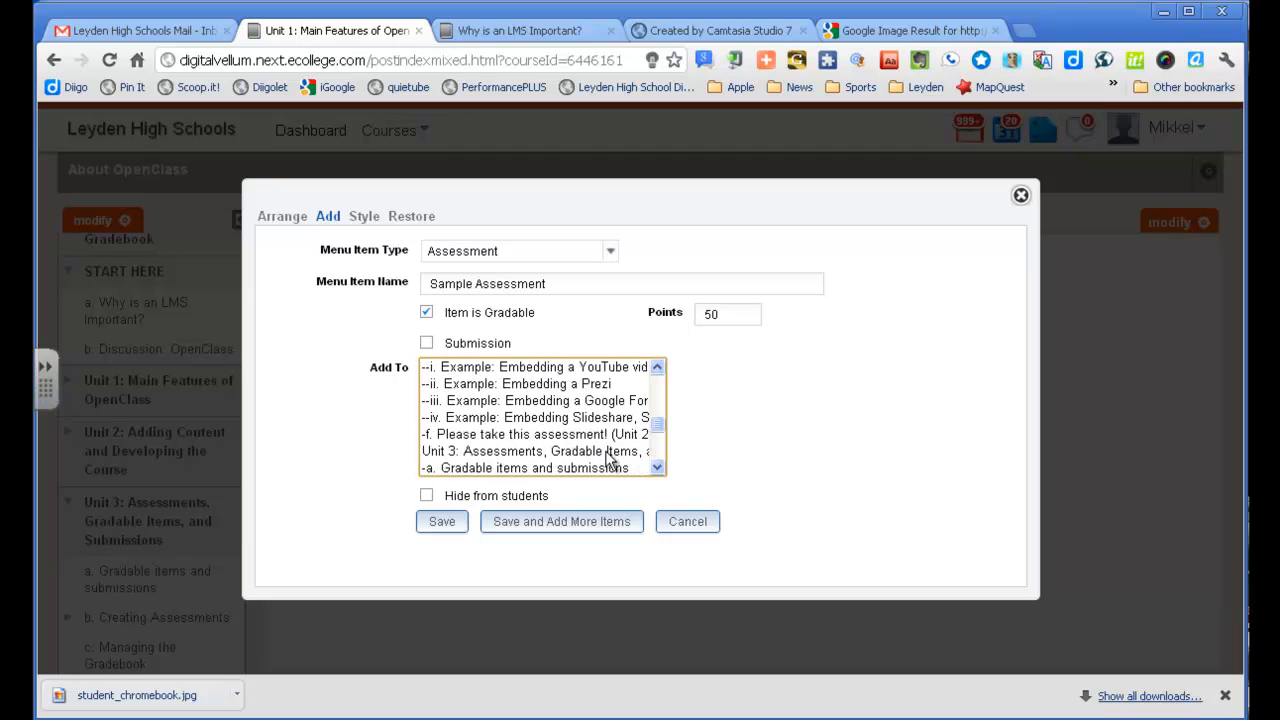
{"action": "left_click", "coordinate": [607, 453]}
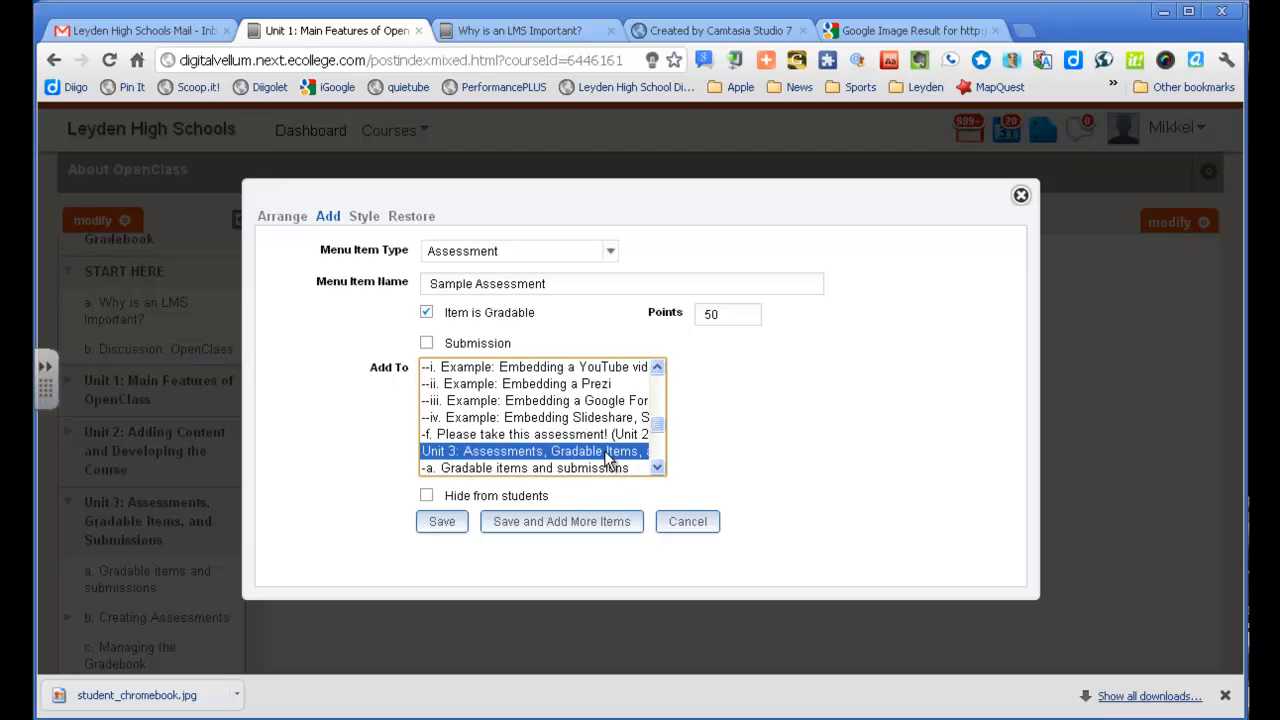
Prefix the item name so it reads "d. Sample Assessment", save the new item and return to the course
{"action": "left_click", "coordinate": [432, 284]}
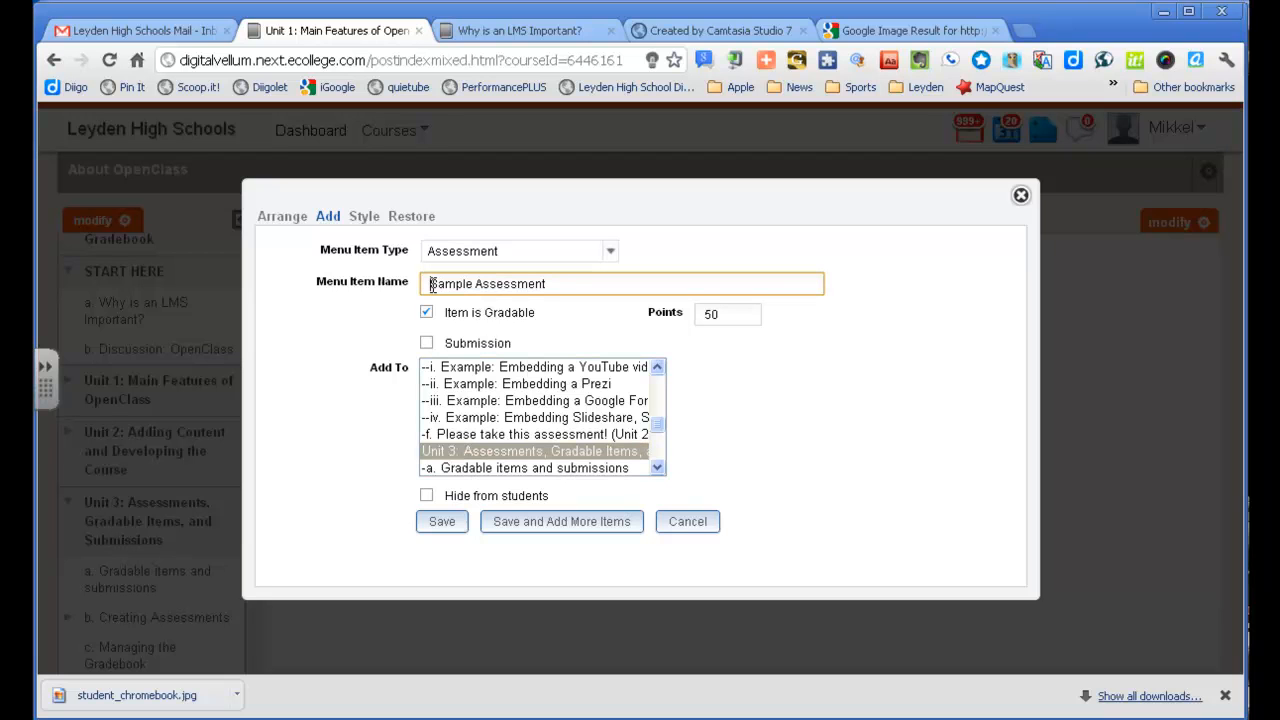
{"action": "type", "text": "d."}
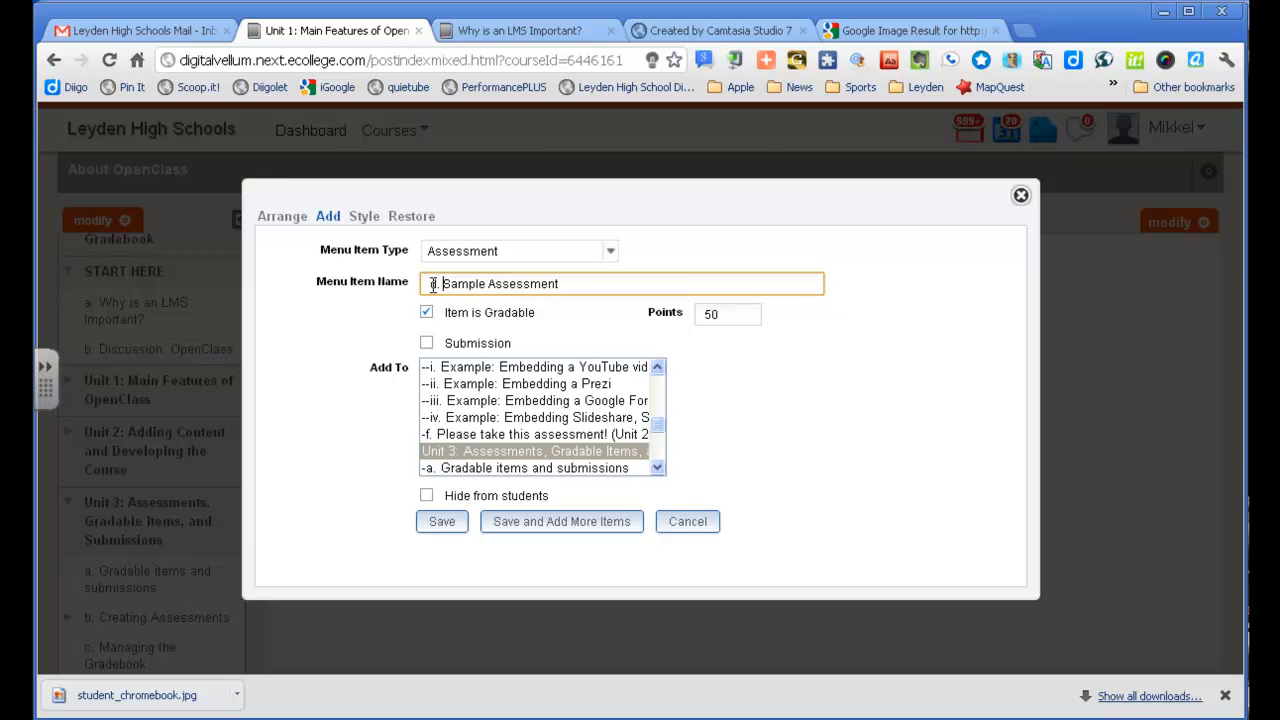
{"action": "left_click", "coordinate": [657, 468]}
{"action": "left_click", "coordinate": [657, 468]}
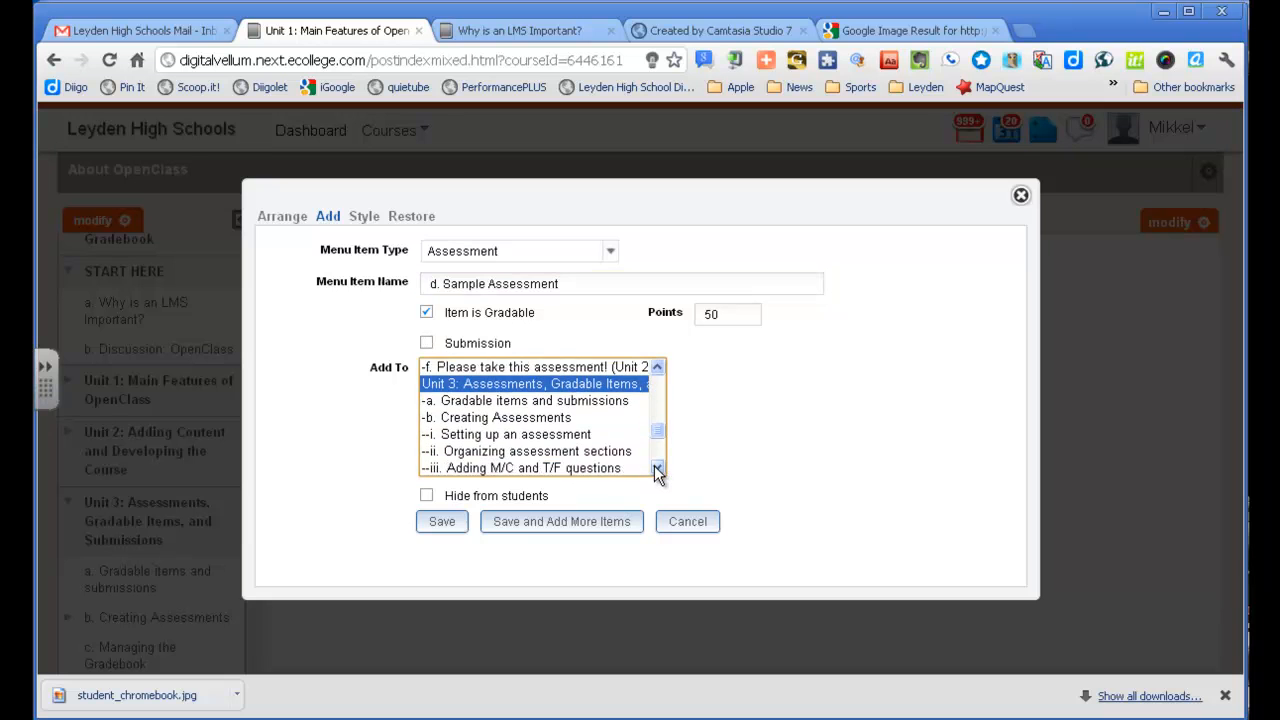
{"action": "left_click", "coordinate": [456, 522]}
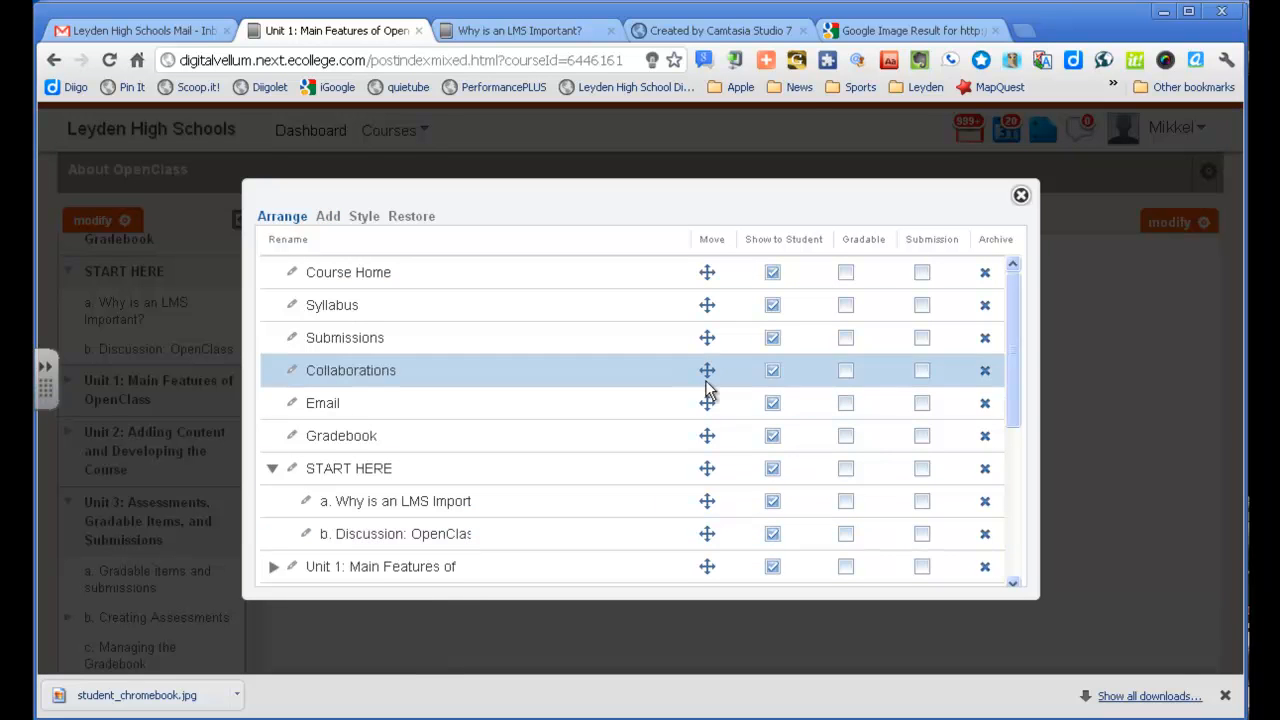
{"action": "left_click", "coordinate": [1021, 198]}
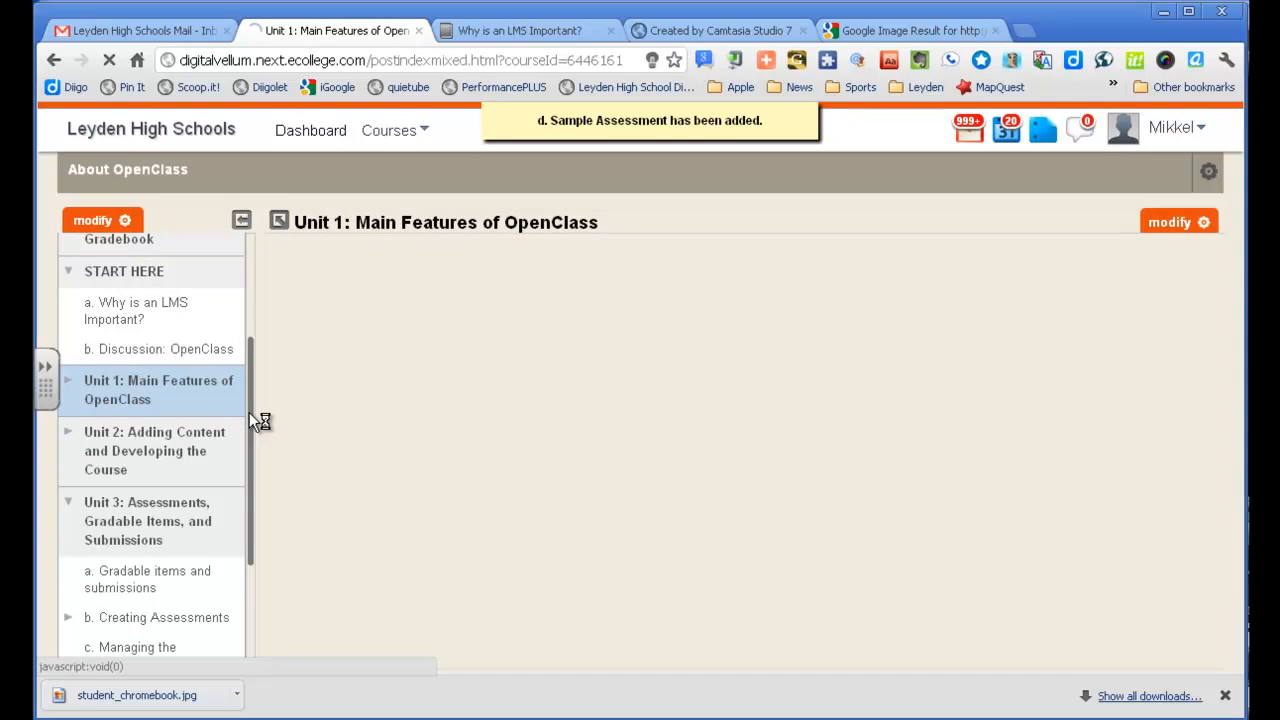
Open d. Sample Assessment under Unit 3 and go to its management page
{"action": "scroll", "coordinate": [245, 471], "scroll_direction": "down", "scroll_amount": 2}
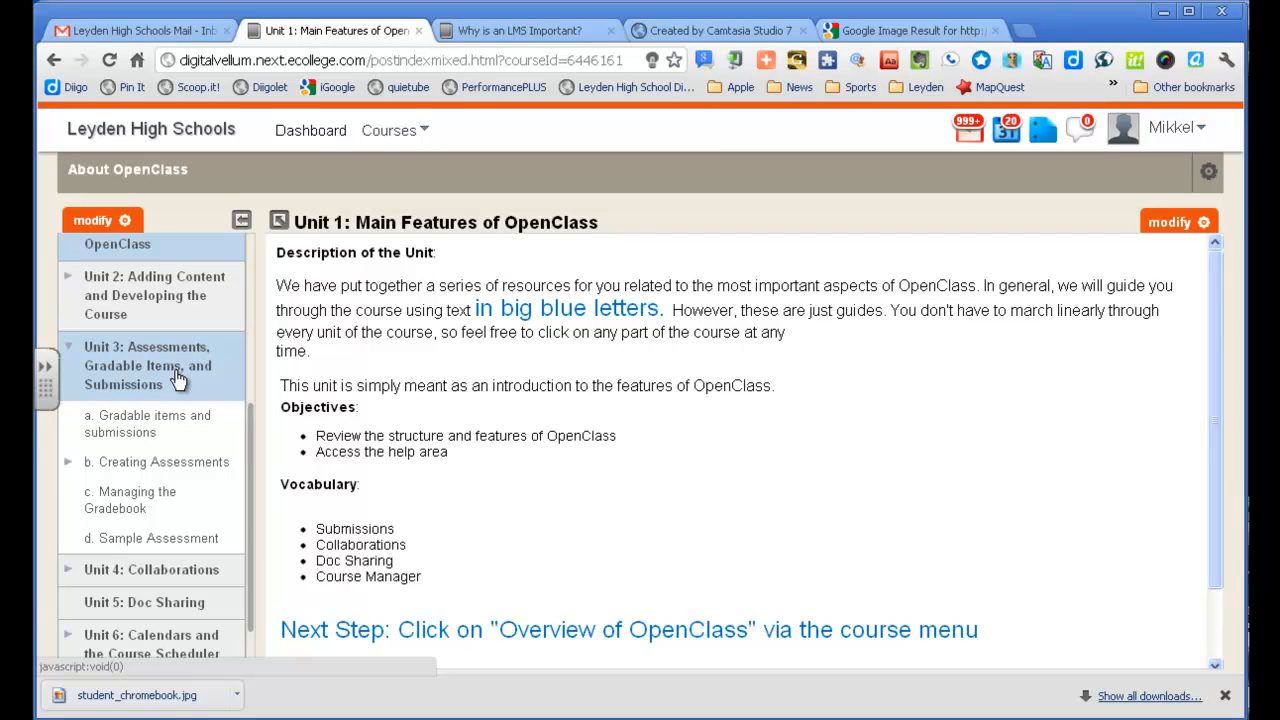
{"action": "left_click", "coordinate": [186, 546]}
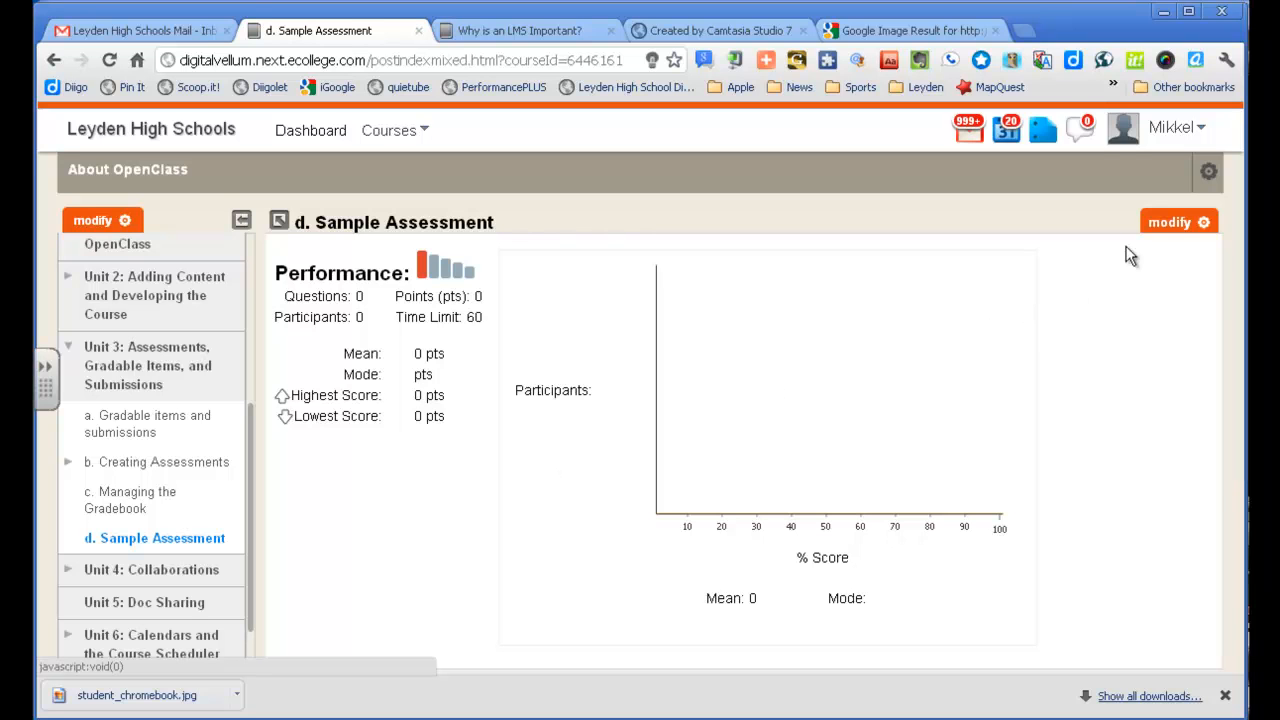
{"action": "left_click", "coordinate": [1176, 229]}
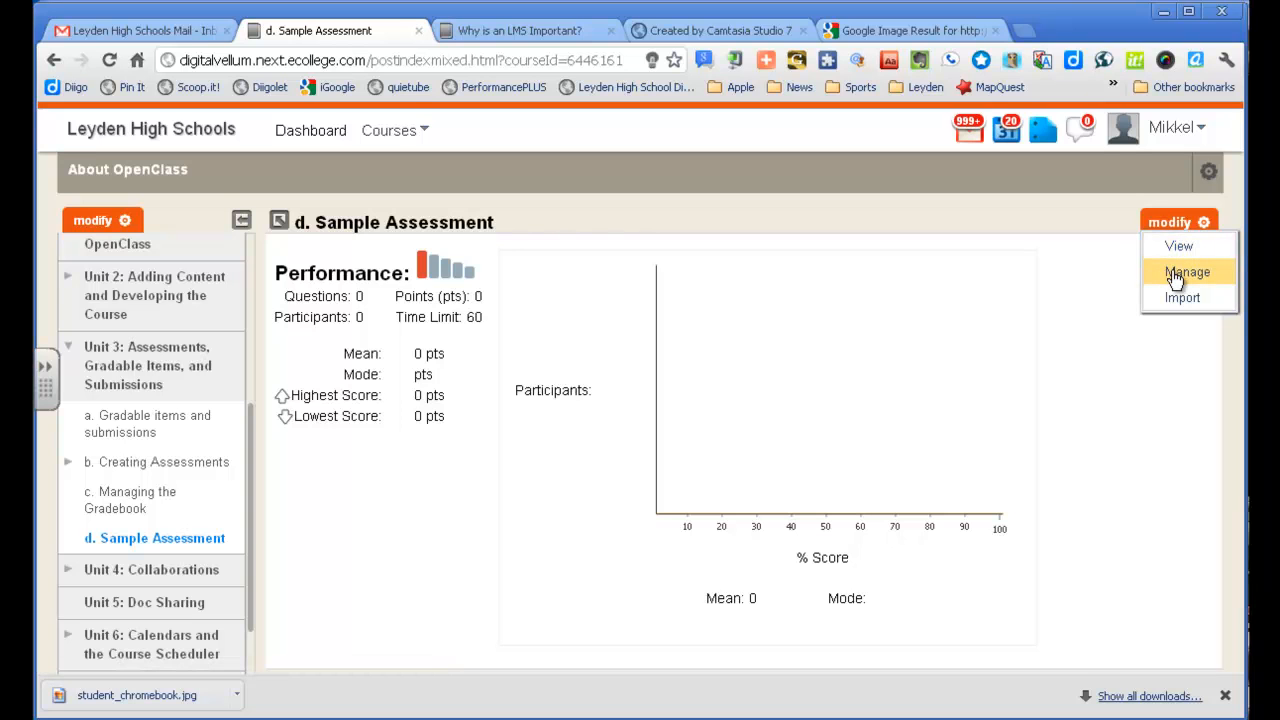
{"action": "left_click", "coordinate": [1175, 275]}
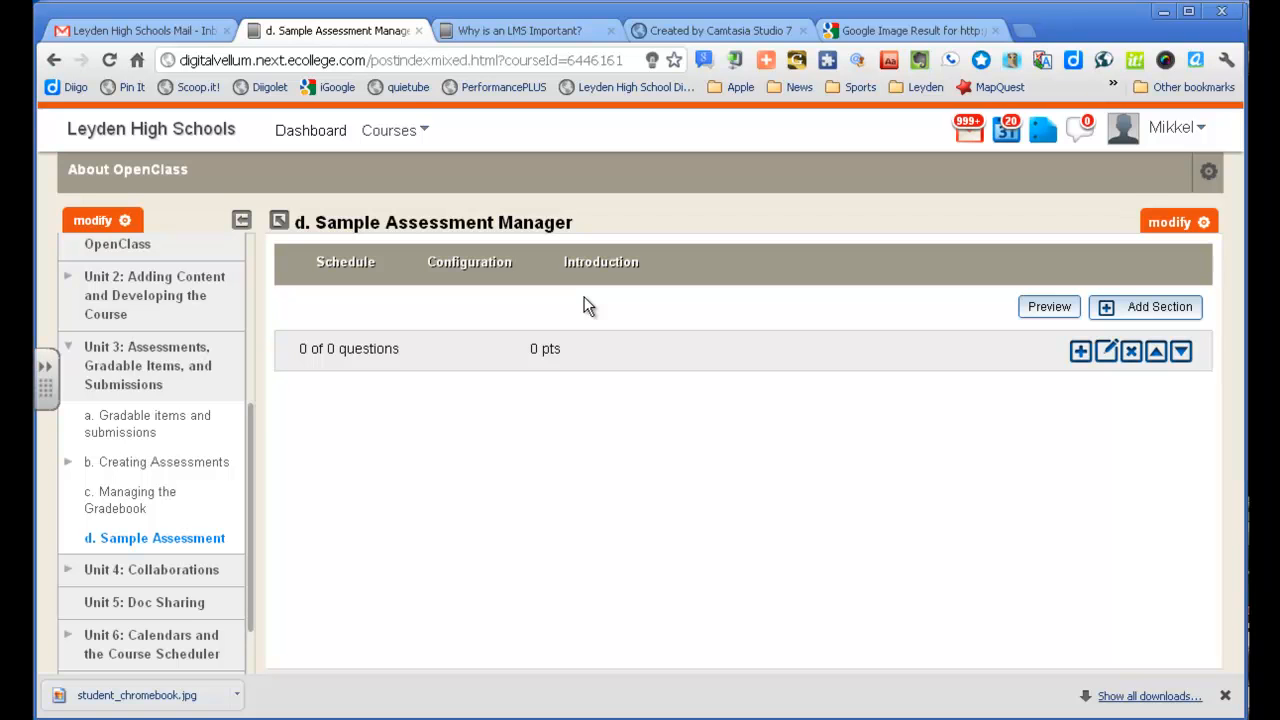
Set the start of the assessment's availability to March 31, 2012 in its schedule
{"action": "left_click", "coordinate": [347, 262]}
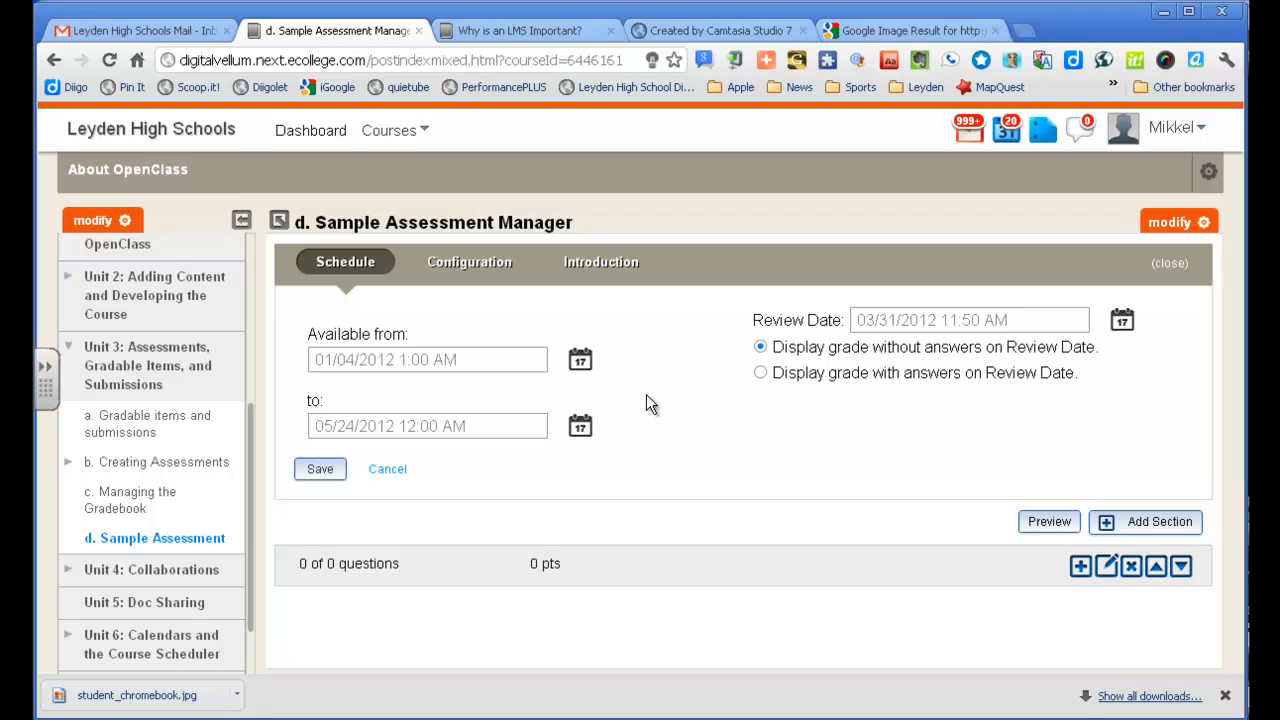
{"action": "left_click", "coordinate": [581, 362]}
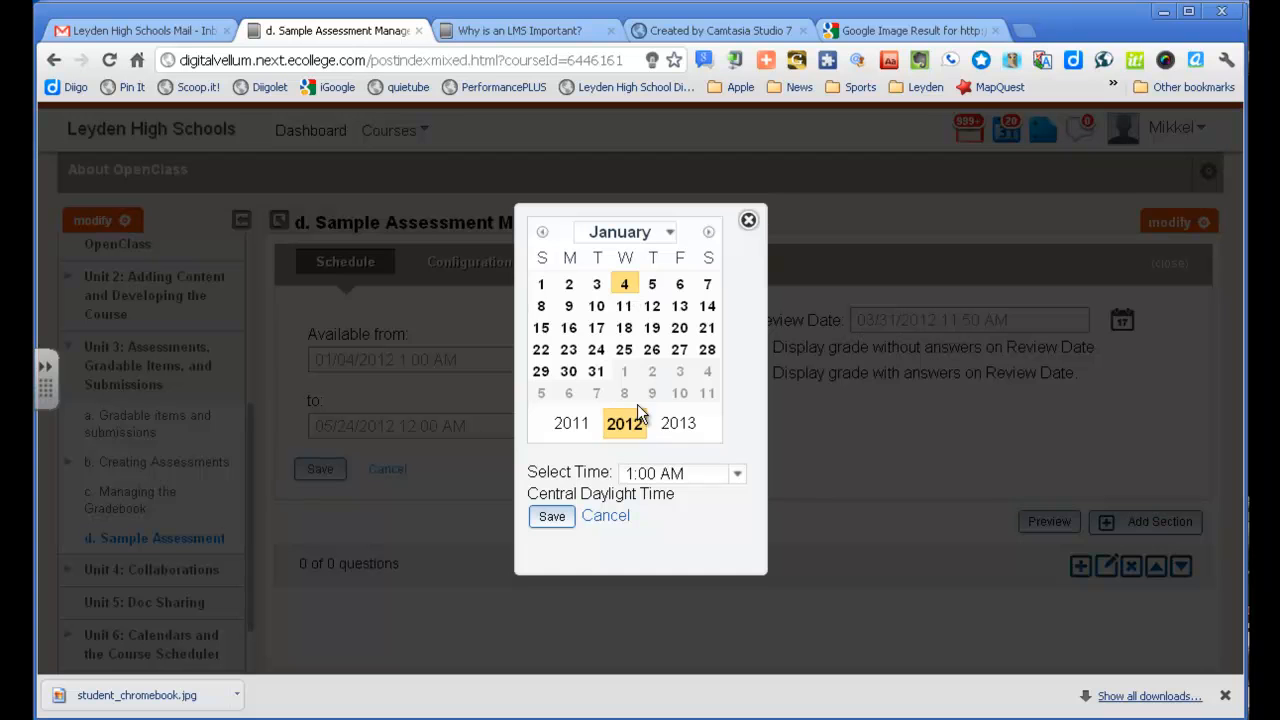
{"action": "left_click", "coordinate": [708, 232]}
{"action": "left_click", "coordinate": [708, 232]}
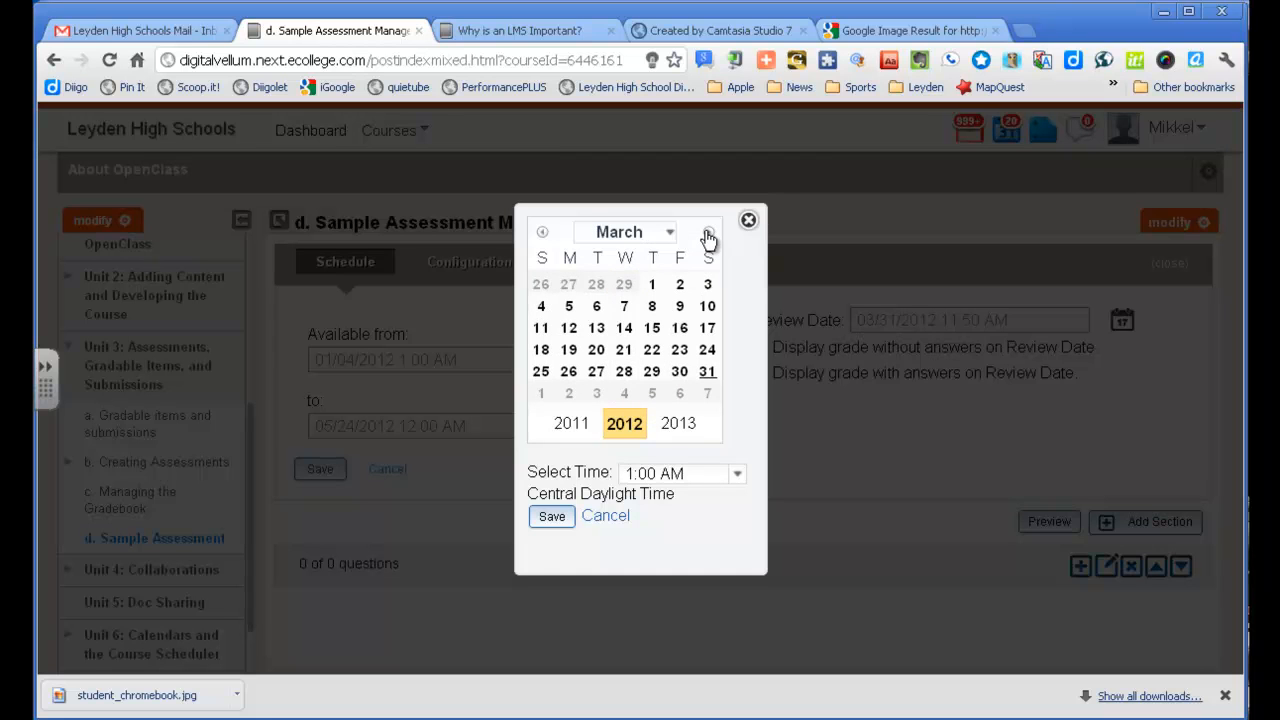
{"action": "left_click", "coordinate": [706, 374]}
{"action": "left_click", "coordinate": [551, 517]}
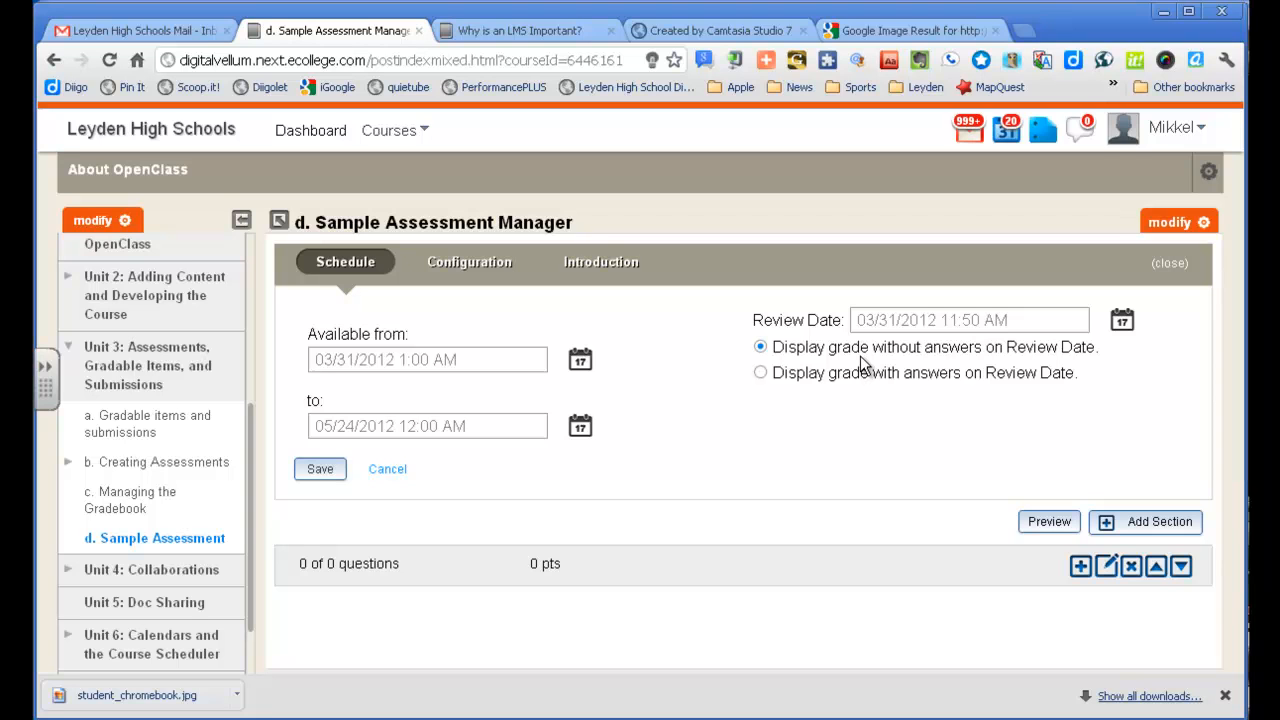
Have the grade displayed with answers on the review date and save the schedule
{"action": "left_click", "coordinate": [761, 372]}
{"action": "left_click", "coordinate": [327, 471]}
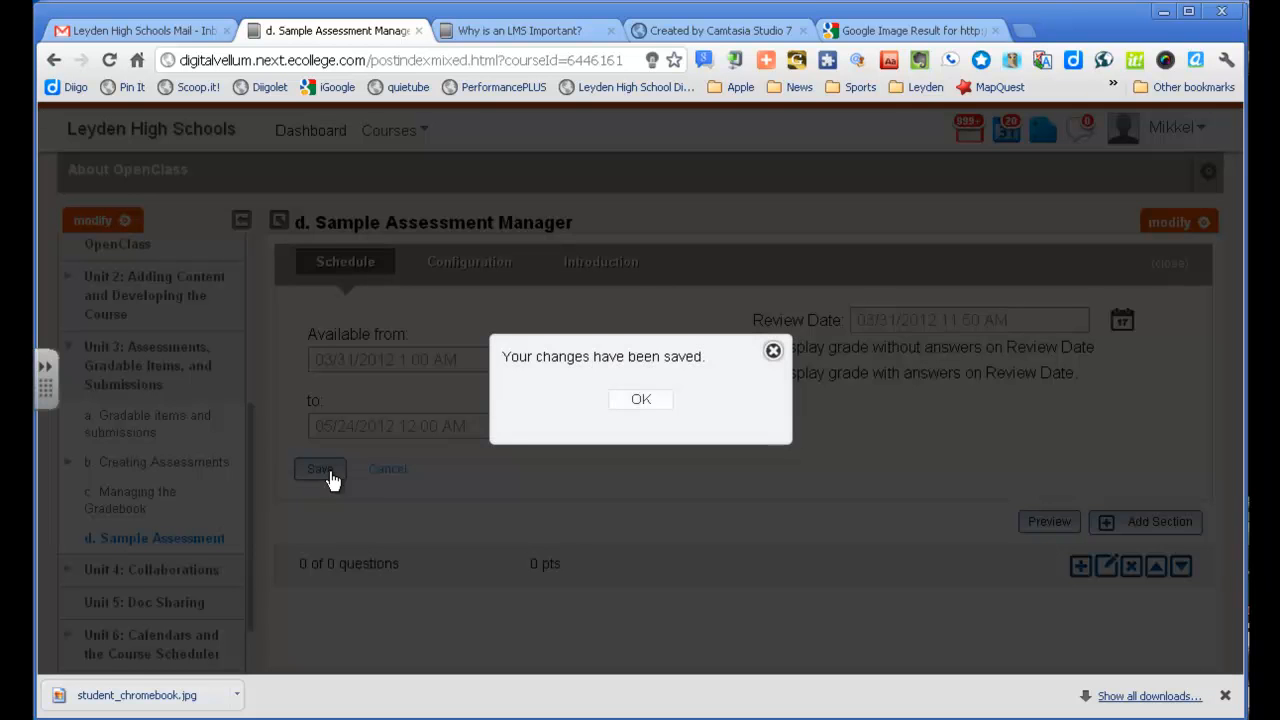
{"action": "left_click", "coordinate": [643, 402]}
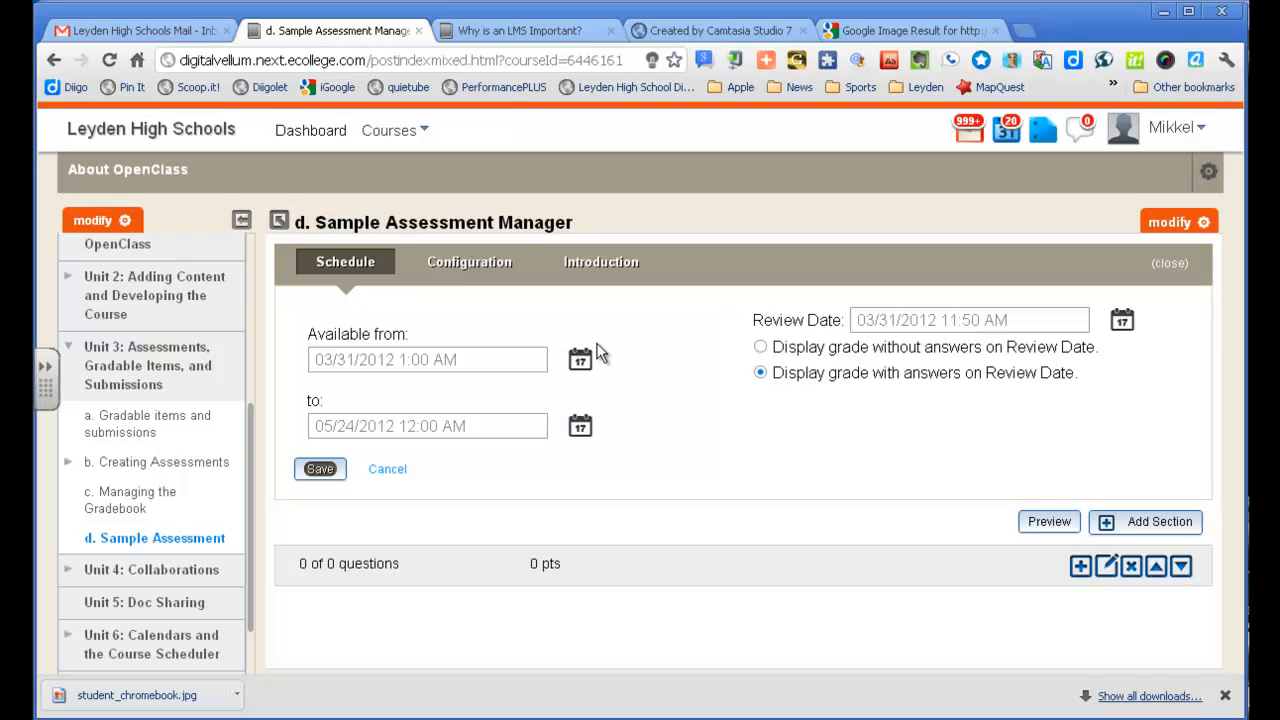
Configure the assessment to allow multiple attempts and to save answers and end when the 60-minute limit is reached
{"action": "left_click", "coordinate": [506, 282]}
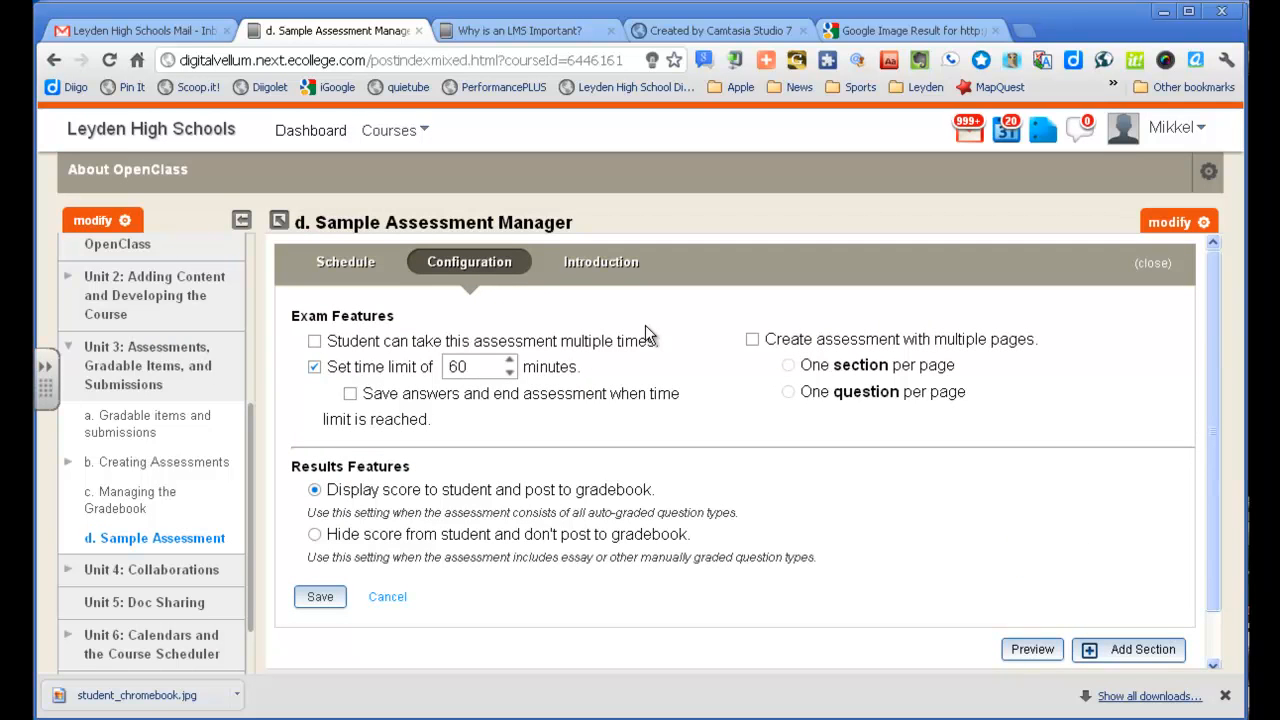
{"action": "left_click", "coordinate": [315, 340]}
{"action": "left_click", "coordinate": [319, 366]}
{"action": "left_click", "coordinate": [319, 366]}
{"action": "left_click", "coordinate": [351, 394]}
Split the assessment into multiple pages with one question per page and save the configuration
{"action": "left_click", "coordinate": [753, 341]}
{"action": "left_click", "coordinate": [318, 596]}
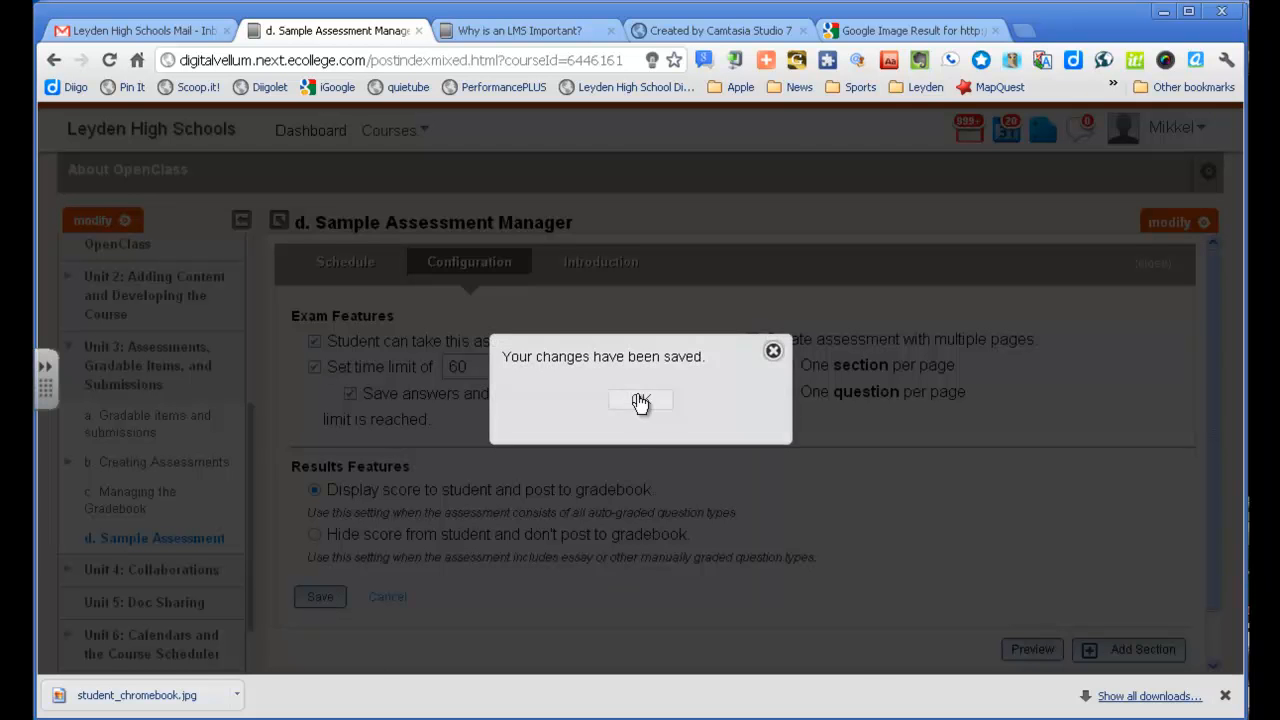
{"action": "left_click", "coordinate": [640, 401]}
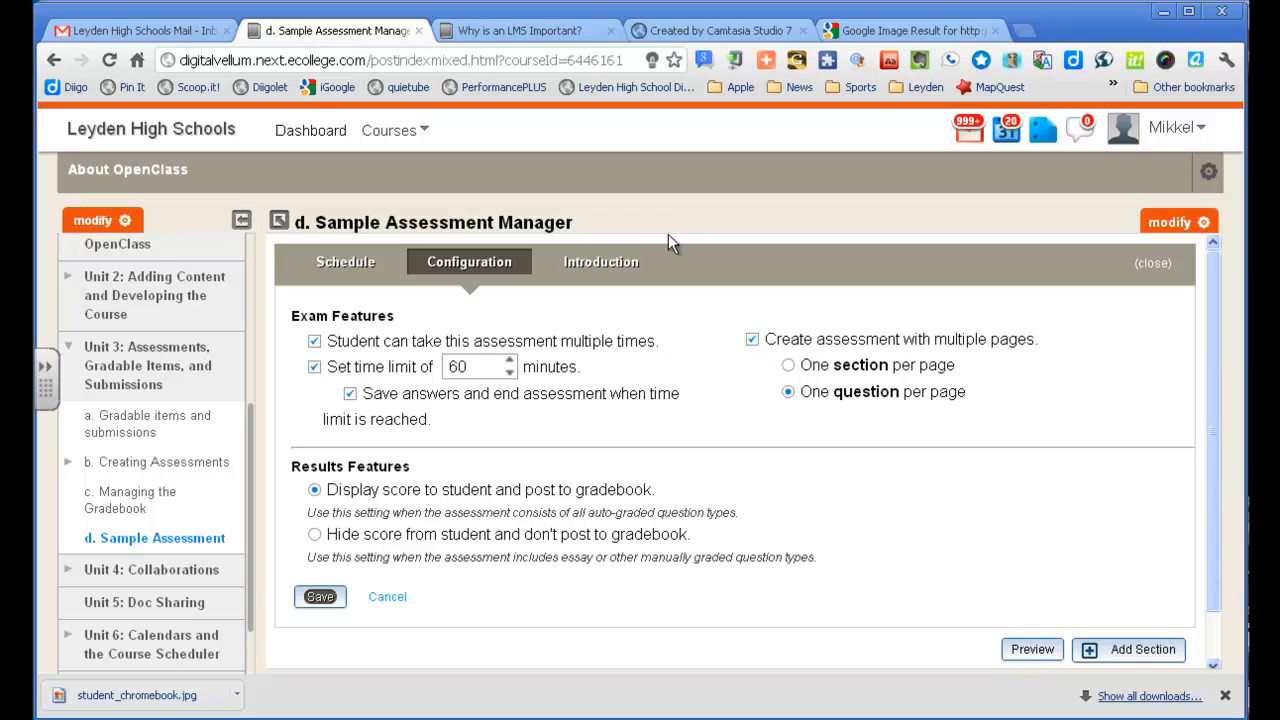
Write the introduction "This is a sample assessment. Do your best." with "Good luck!" on a separate line, save it and close the settings
{"action": "left_click", "coordinate": [620, 264]}
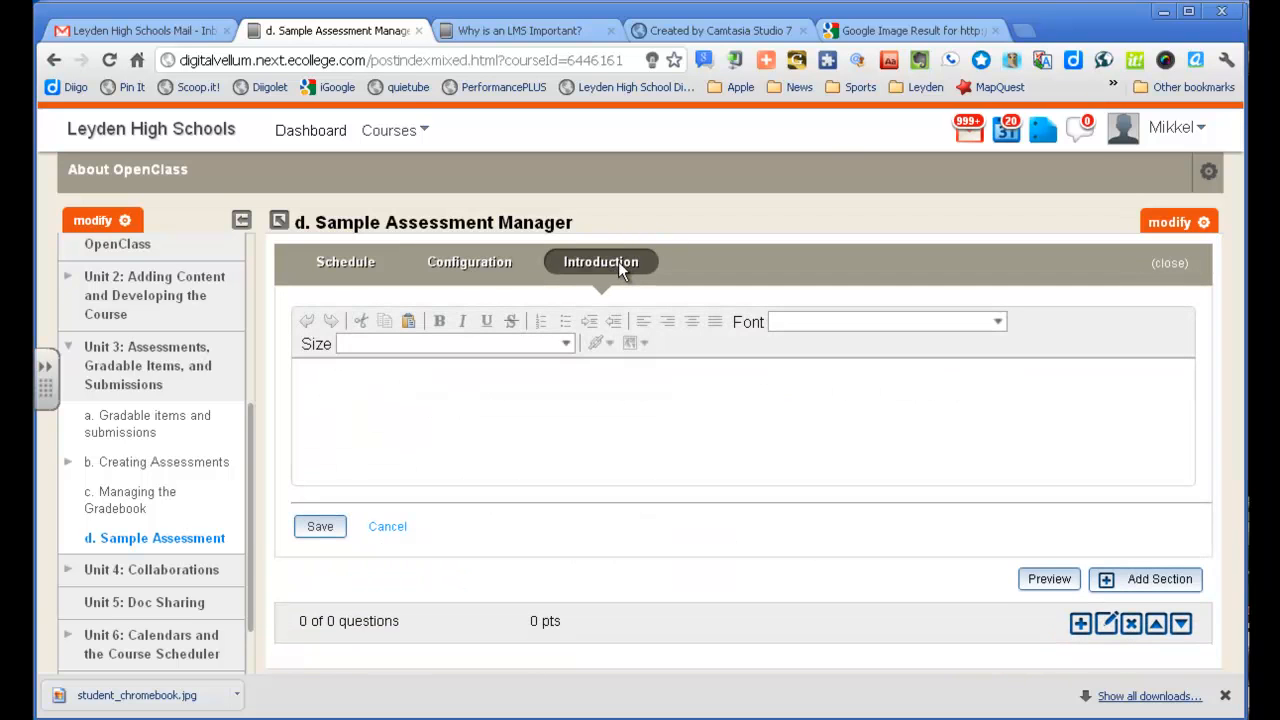
{"action": "left_click", "coordinate": [506, 385]}
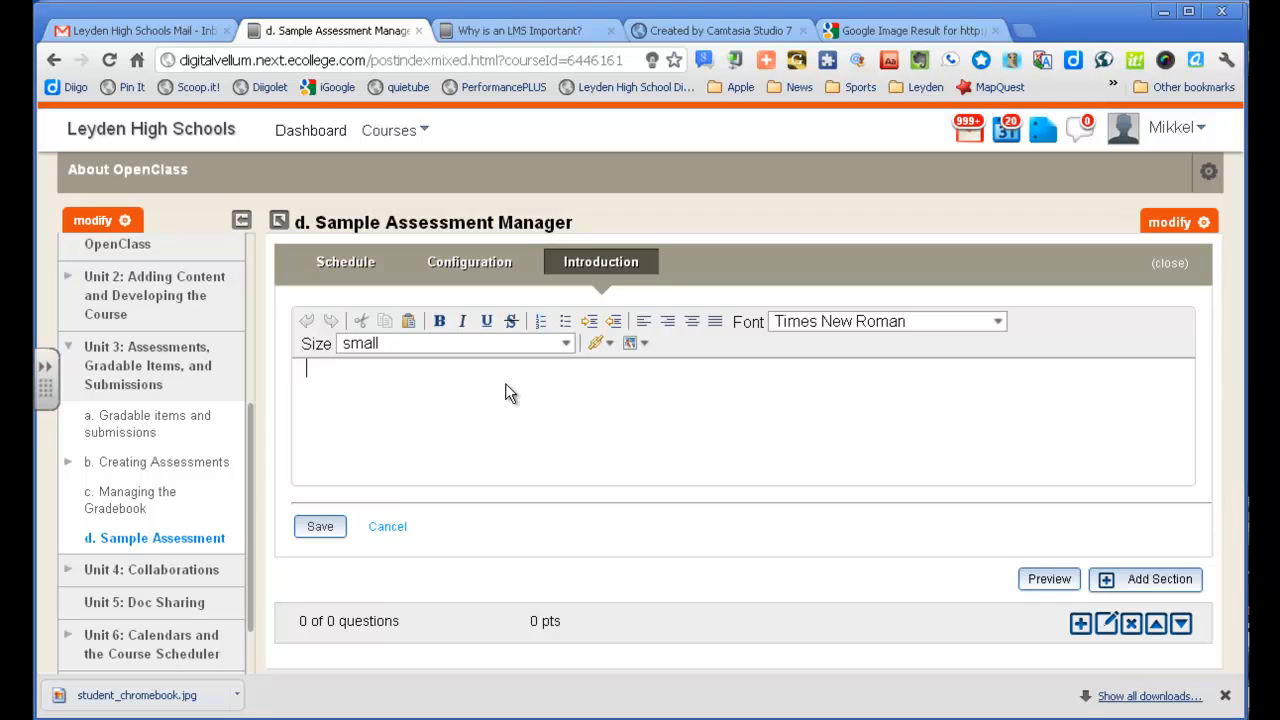
{"action": "type", "text": "This is a sample assessment"}
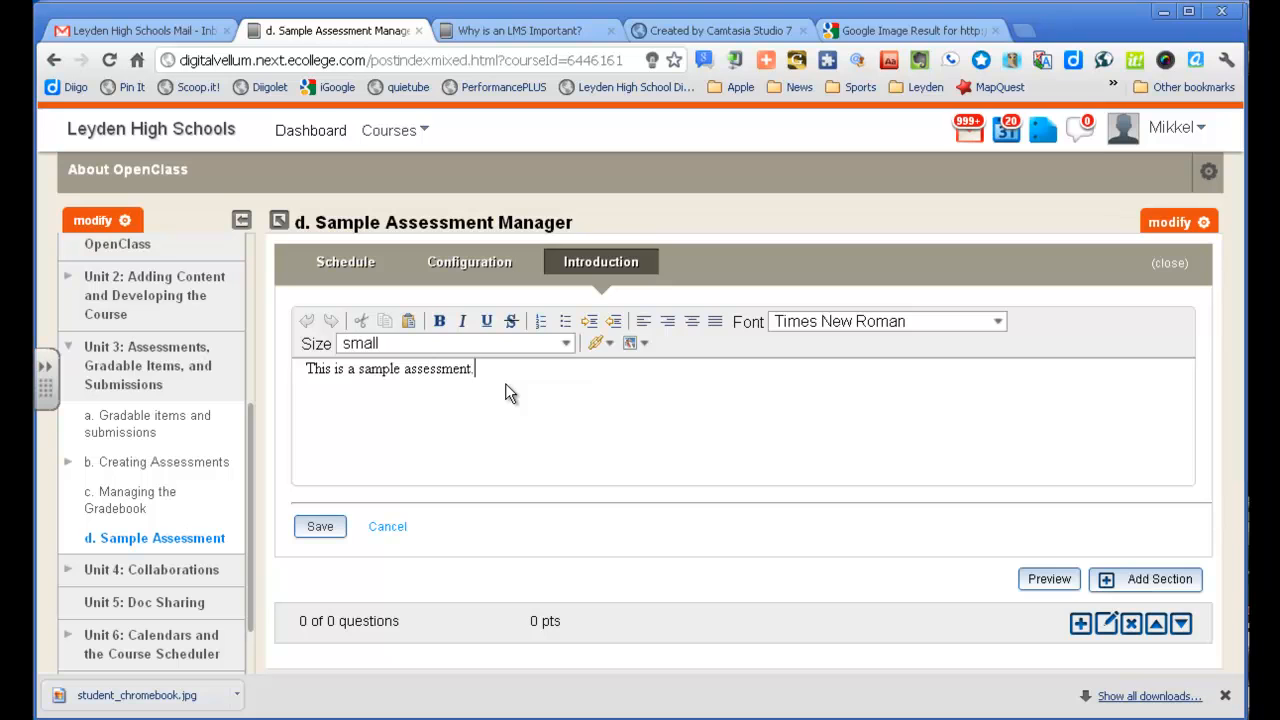
{"action": "type", "text": ". Do your best."}
{"action": "key", "text": "Return"}
{"action": "type", "text": "Good luck!"}
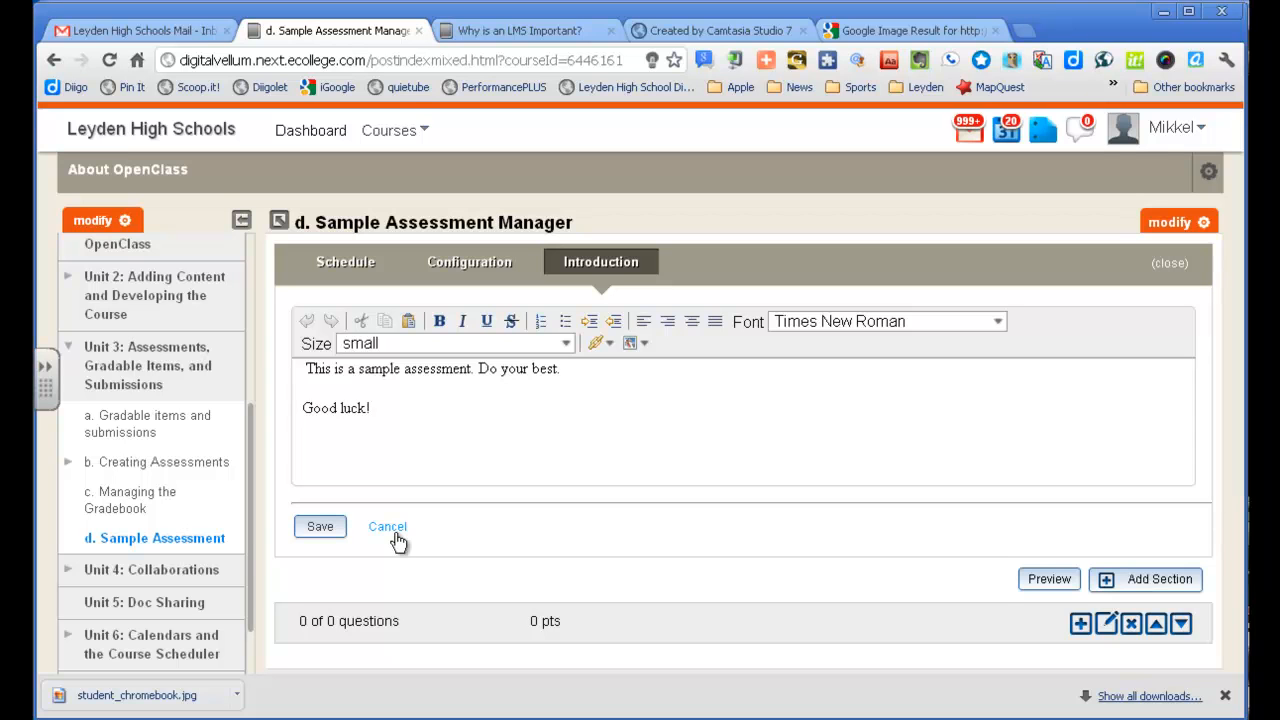
{"action": "left_click", "coordinate": [326, 530]}
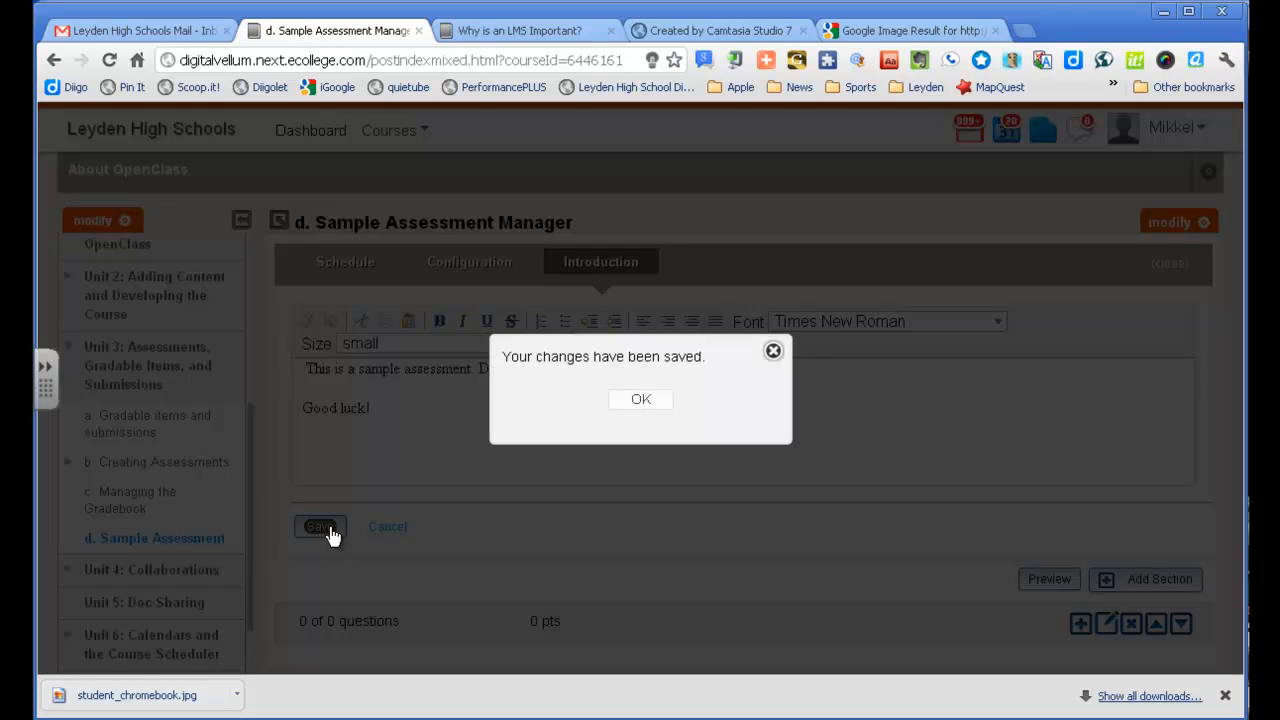
{"action": "left_click", "coordinate": [640, 402]}
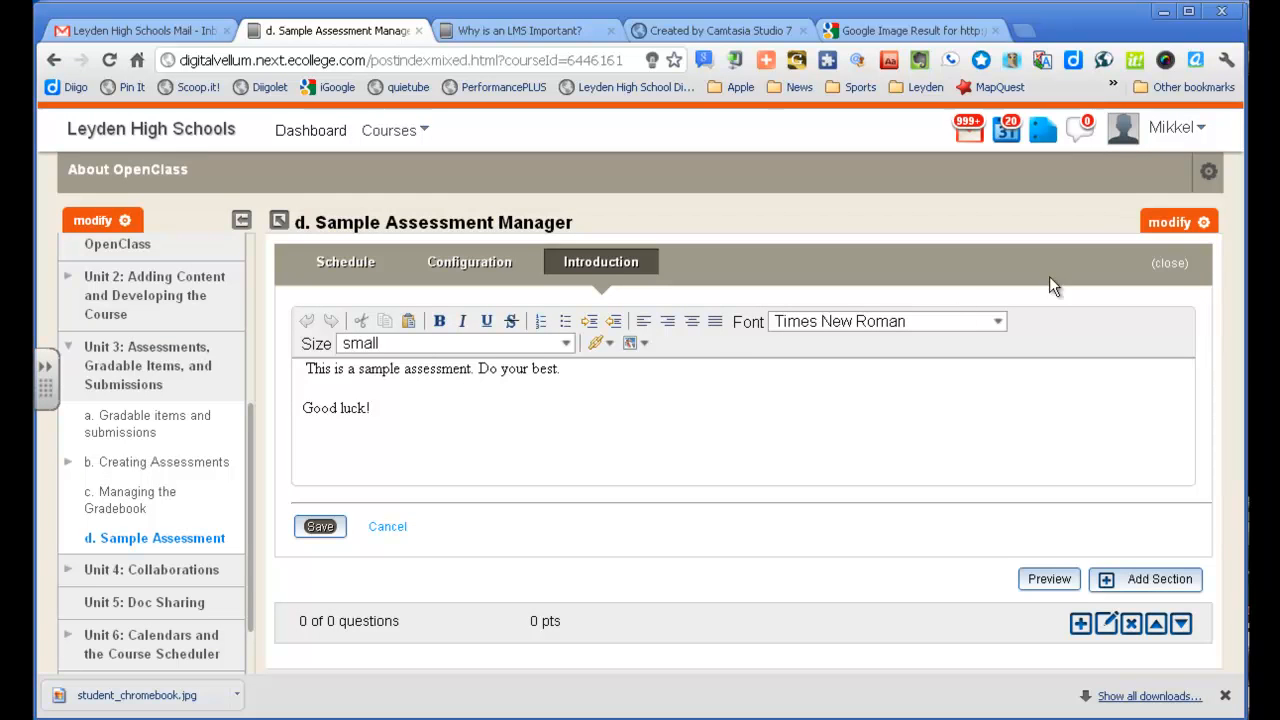
{"action": "left_click", "coordinate": [1172, 263]}
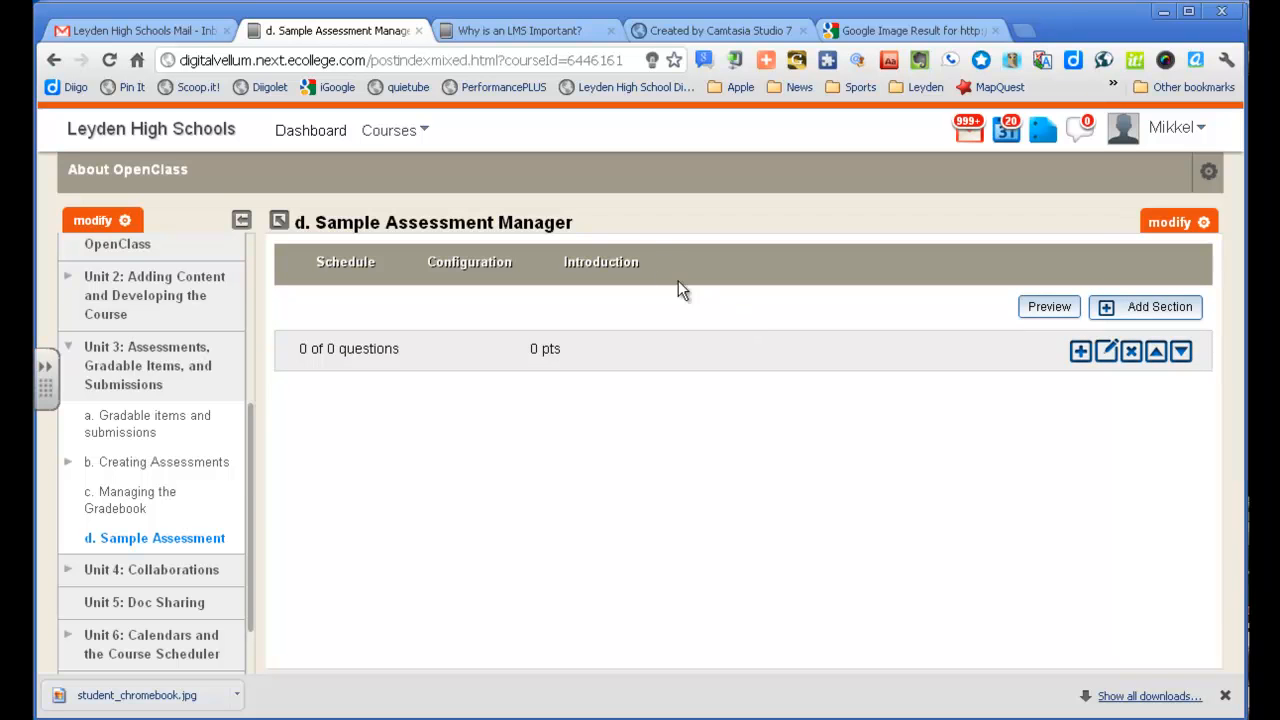
Revisit the schedule, configuration and introduction settings, and save the introduction again
{"action": "left_click", "coordinate": [350, 264]}
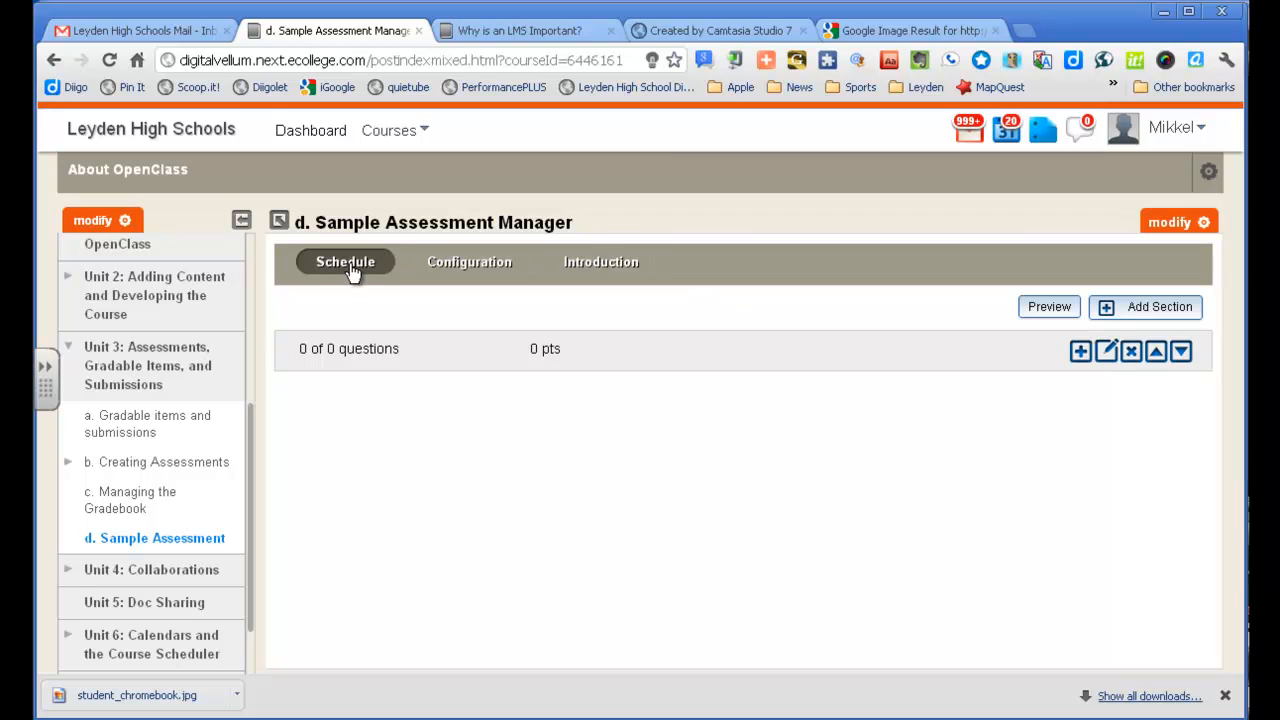
{"action": "left_click", "coordinate": [468, 270]}
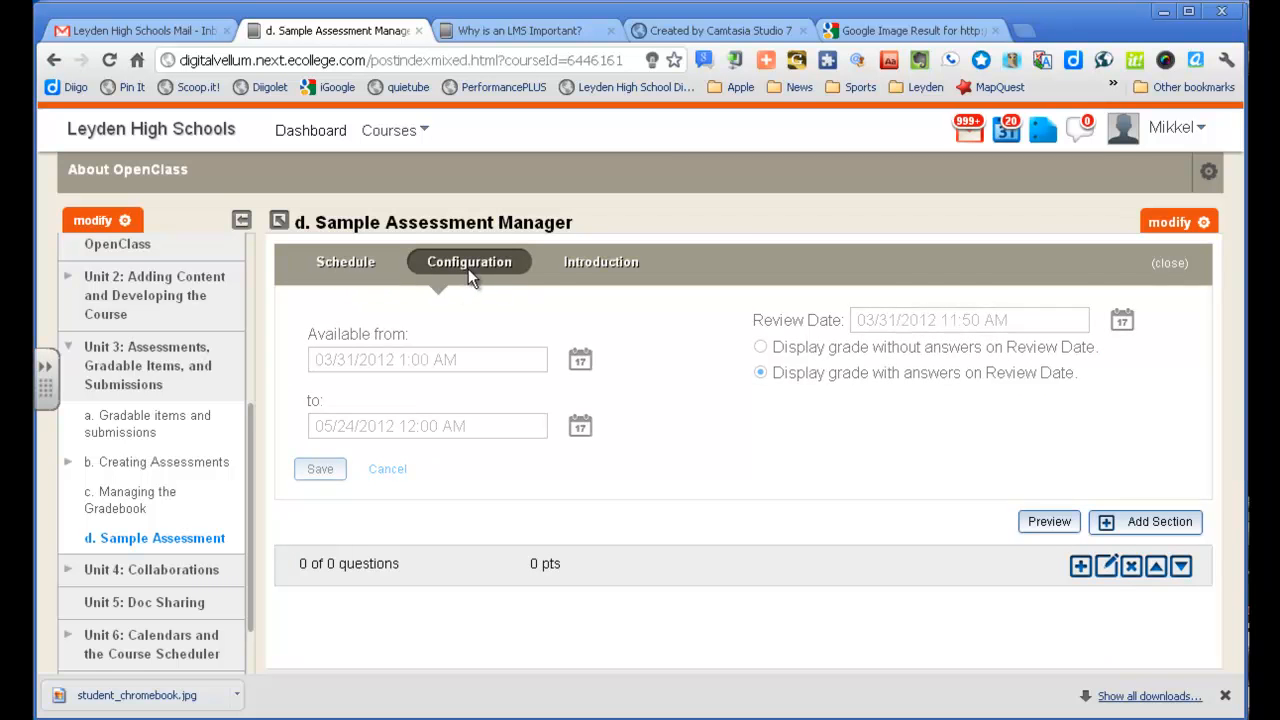
{"action": "left_click", "coordinate": [616, 267]}
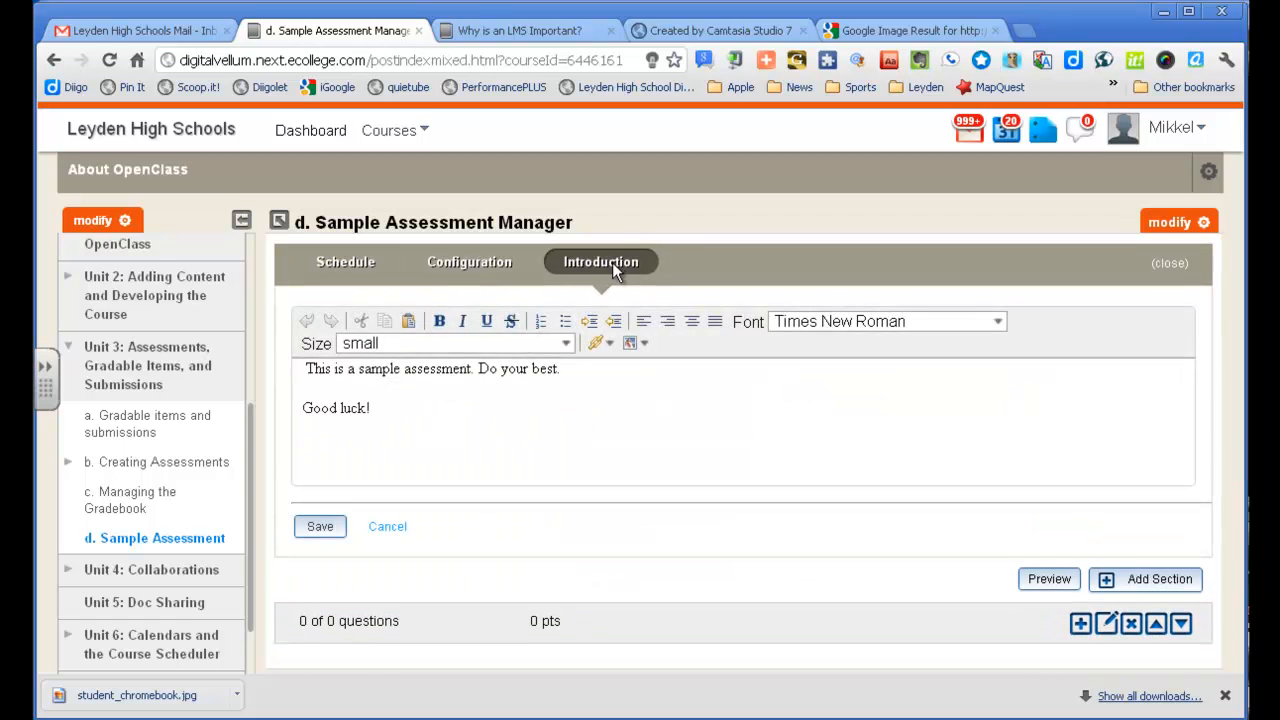
{"action": "left_click", "coordinate": [318, 528]}
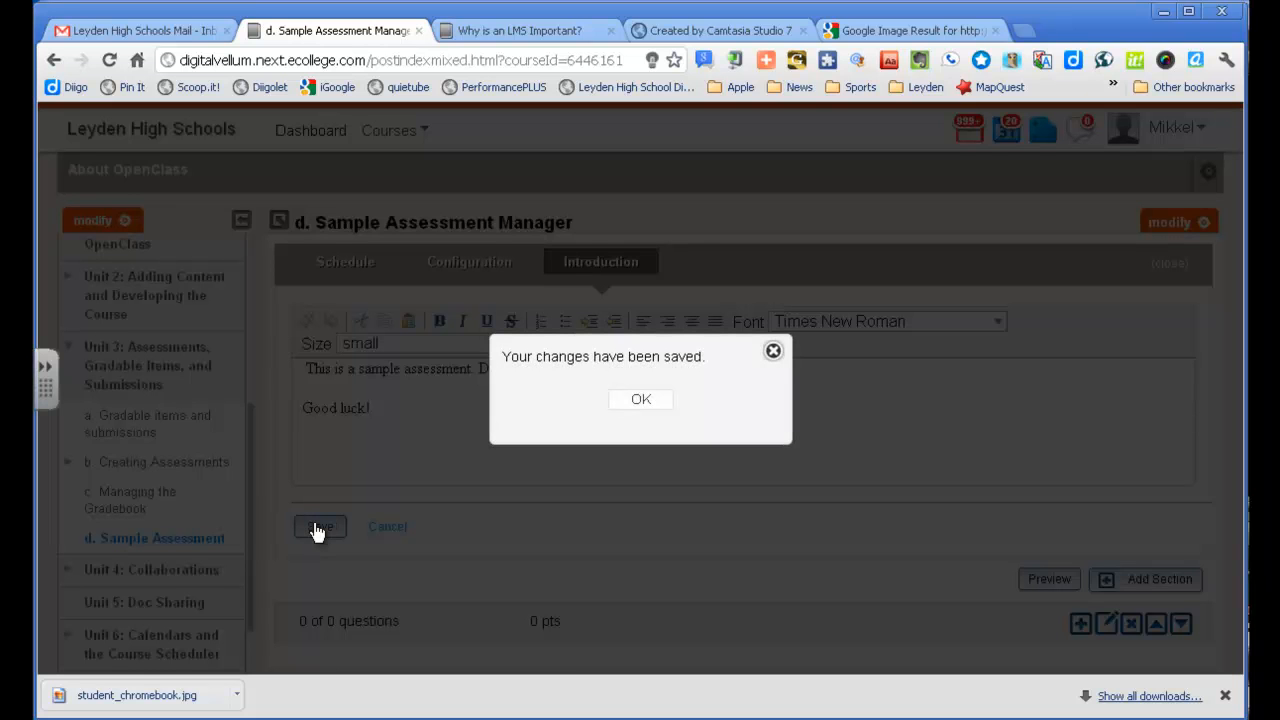
{"action": "left_click", "coordinate": [623, 404]}
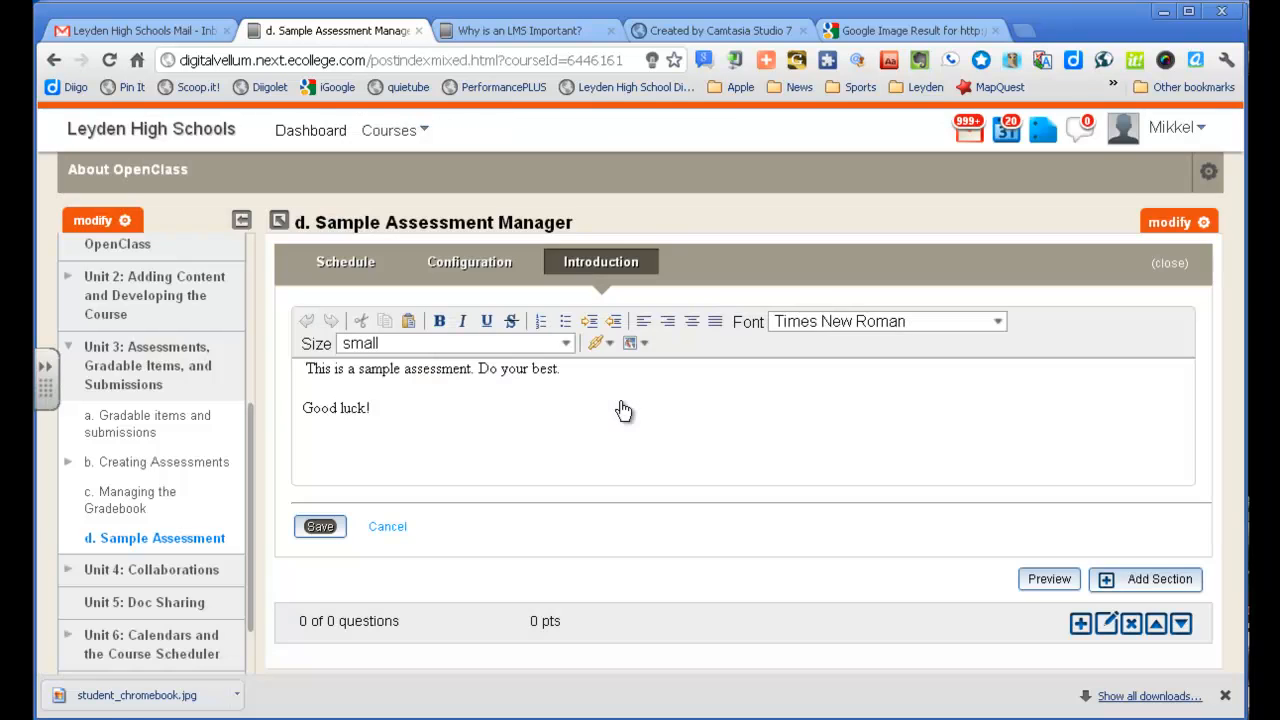